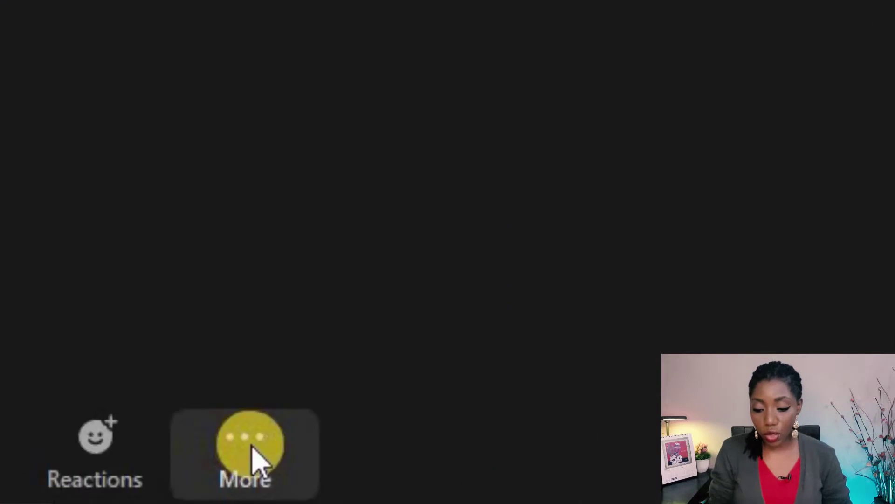
Start the meeting's Live on YouTube stream and sign in with the channel's Google account
click(256, 460)
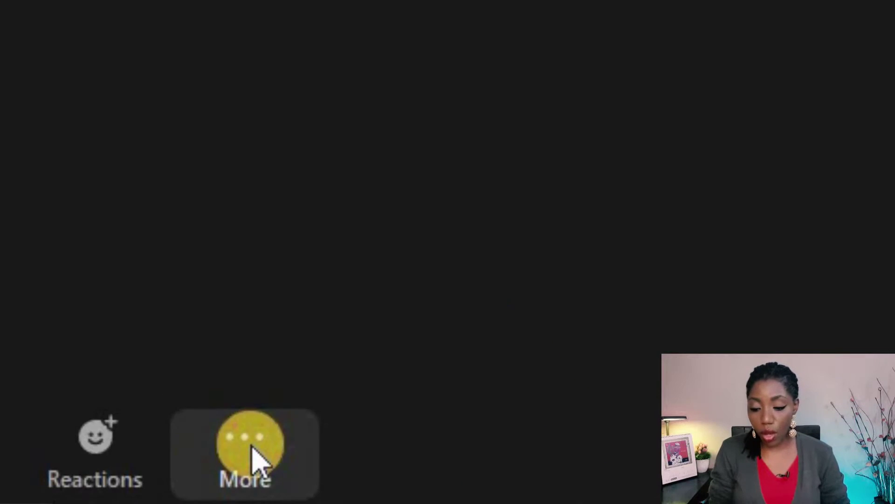
click(246, 326)
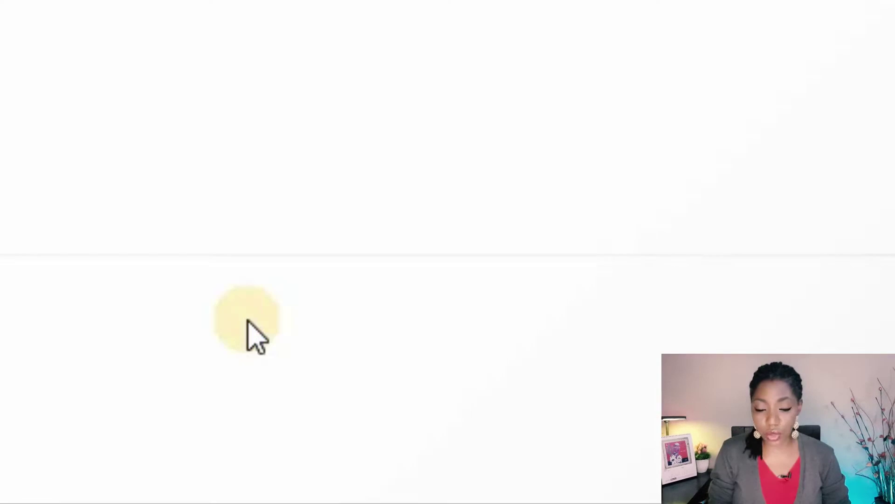
click(440, 162)
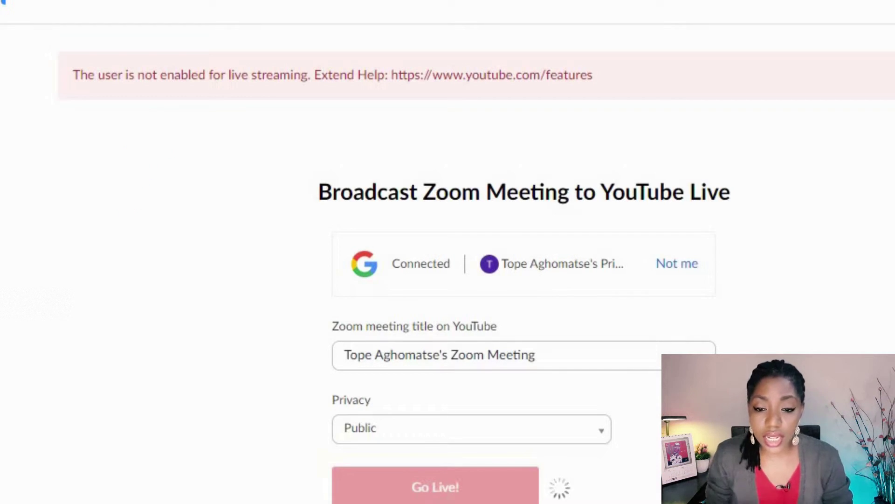
drag(604, 76, 394, 78)
key(ctrl+c)
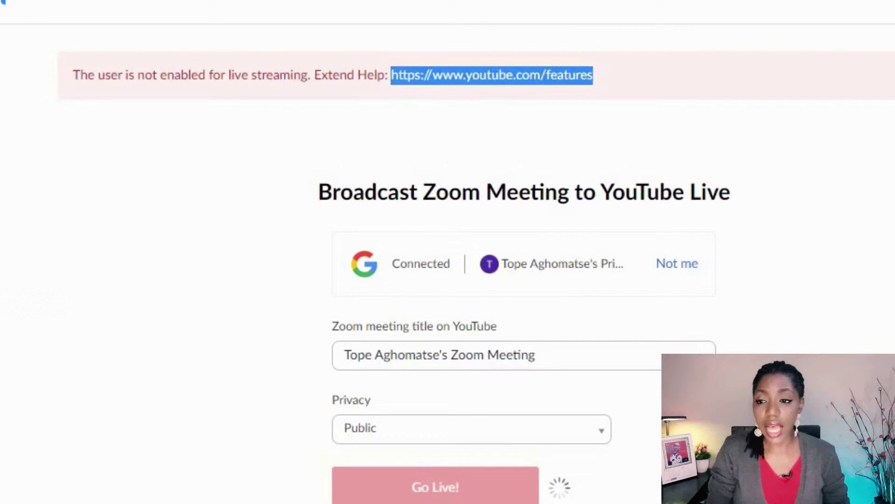
Load the copied youtube.com/features link in a new browser tab
key(ctrl+t)
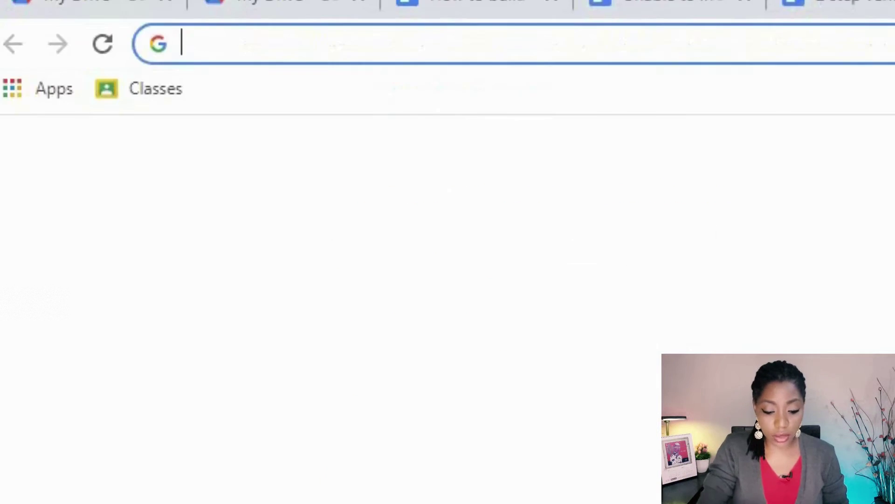
key(ctrl+v)
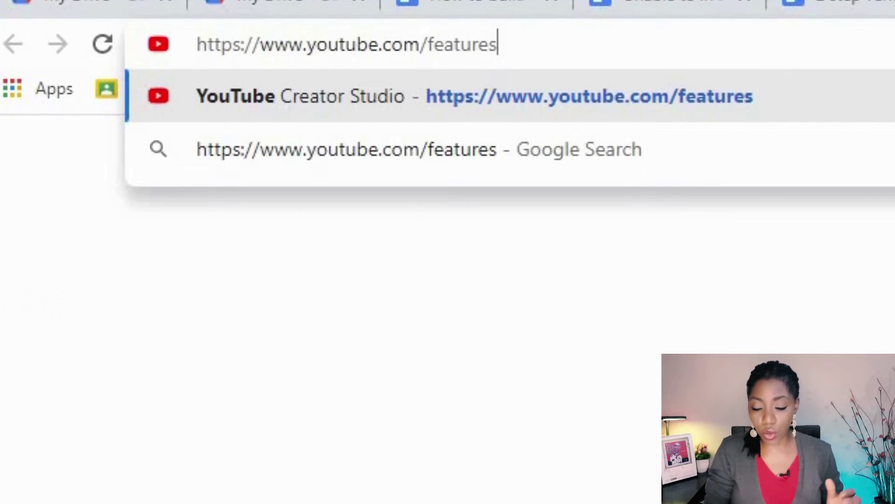
key(Return)
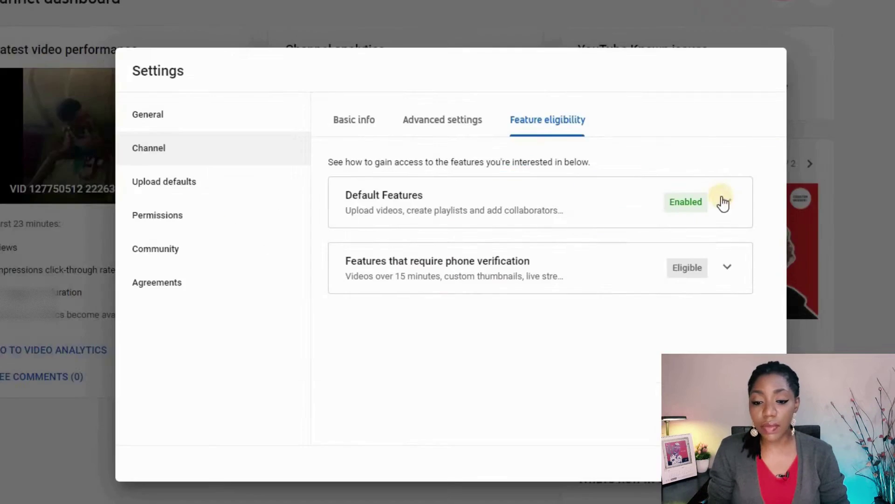
Expand Default Features and Features that require phone verification, down to Verify Phone Number
click(728, 201)
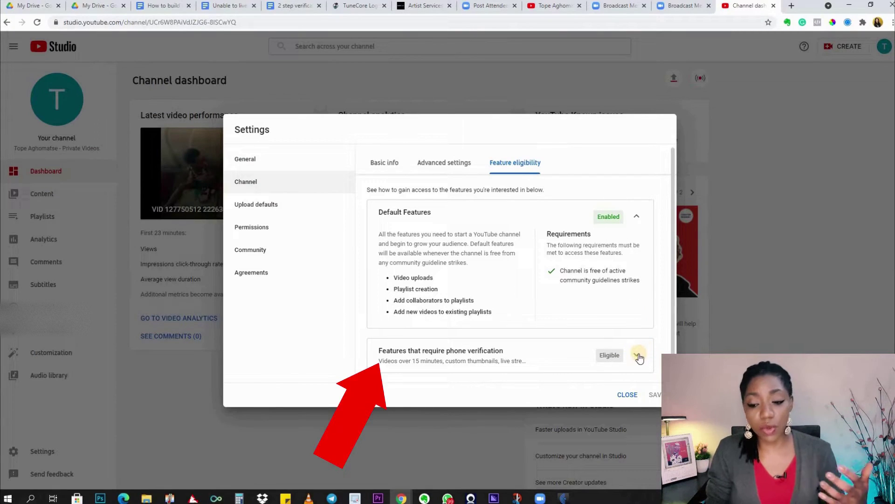
click(638, 355)
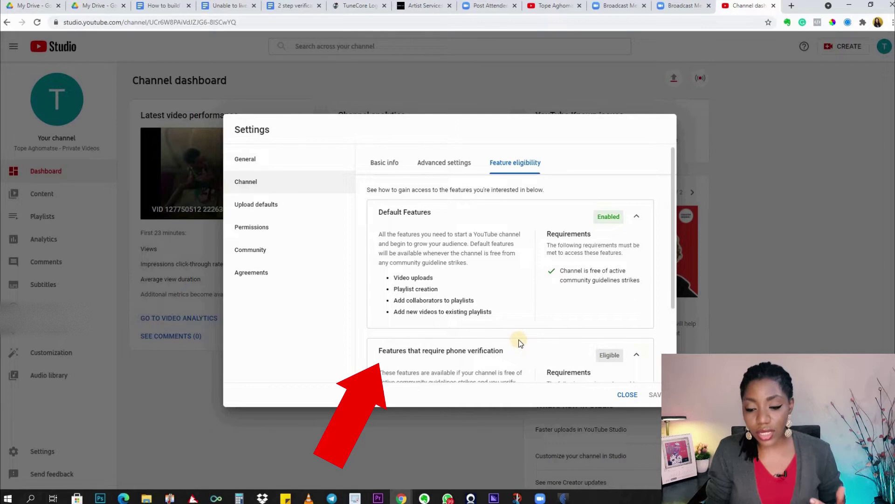
scroll(518, 337, down, 2)
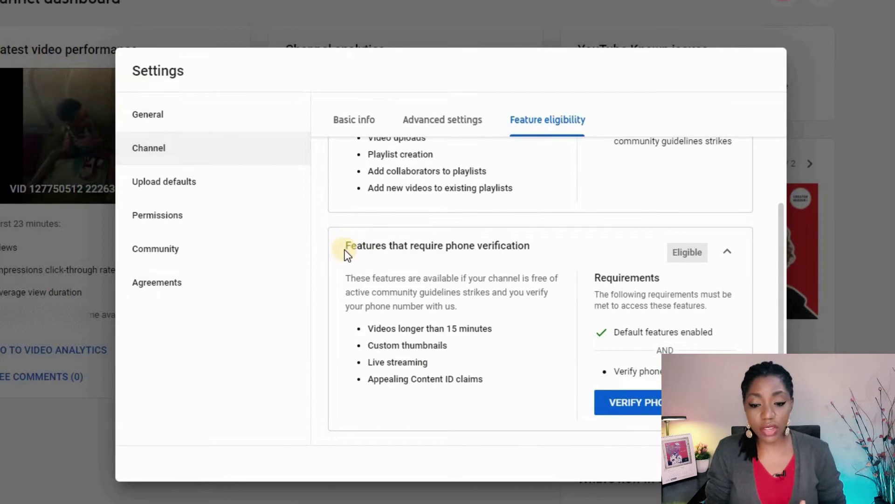
drag(345, 247, 545, 251)
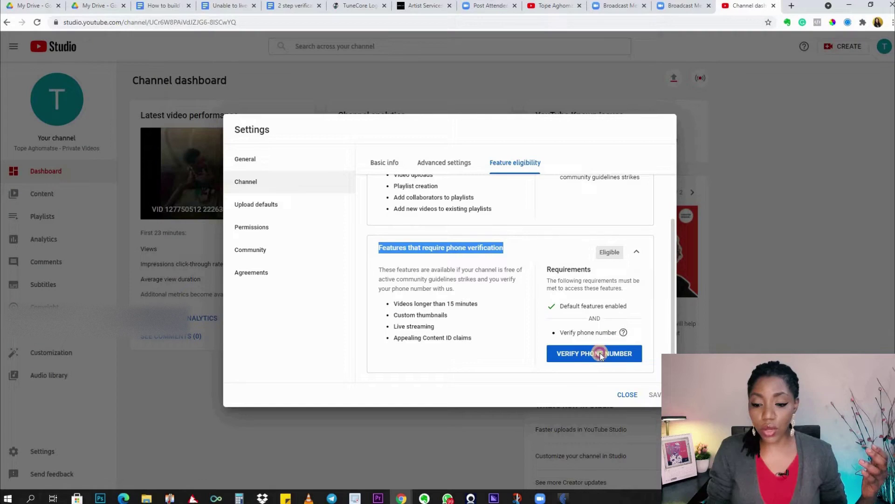
Request a text-message verification code for the channel's phone number
click(659, 404)
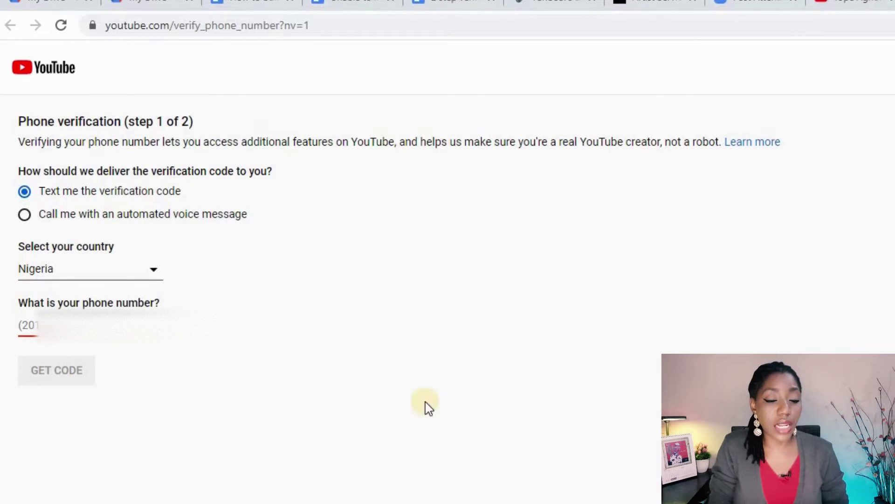
click(37, 191)
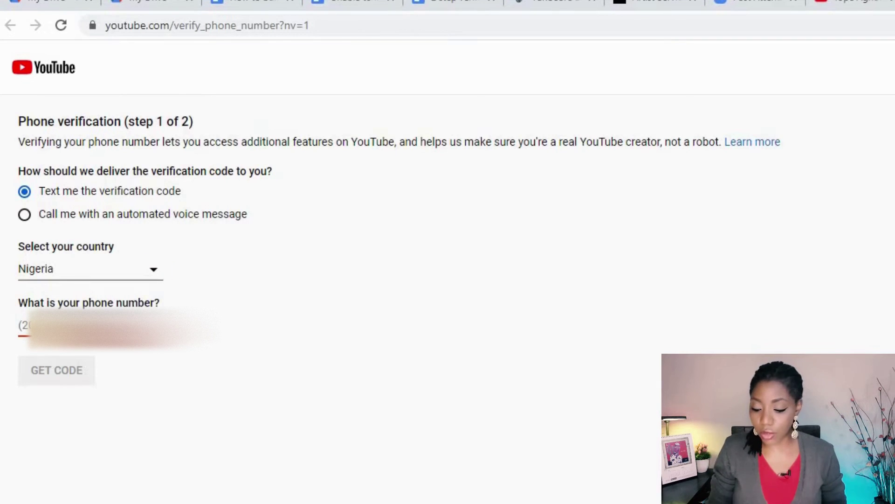
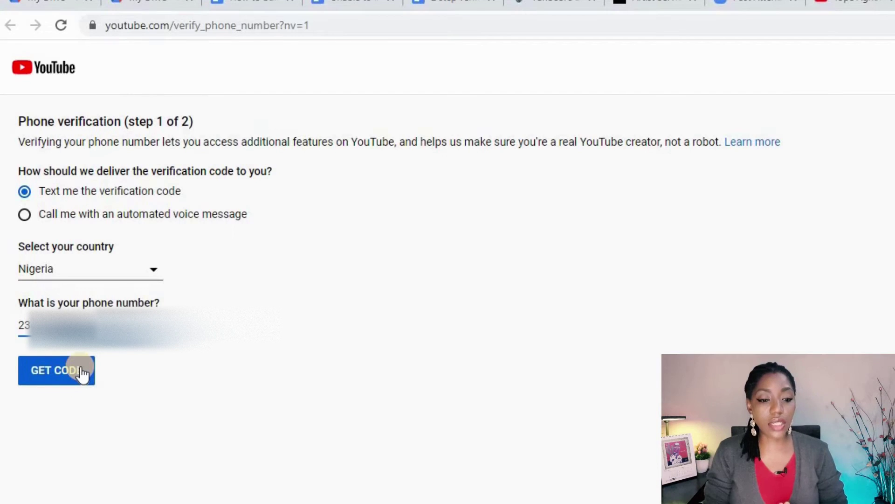
click(65, 375)
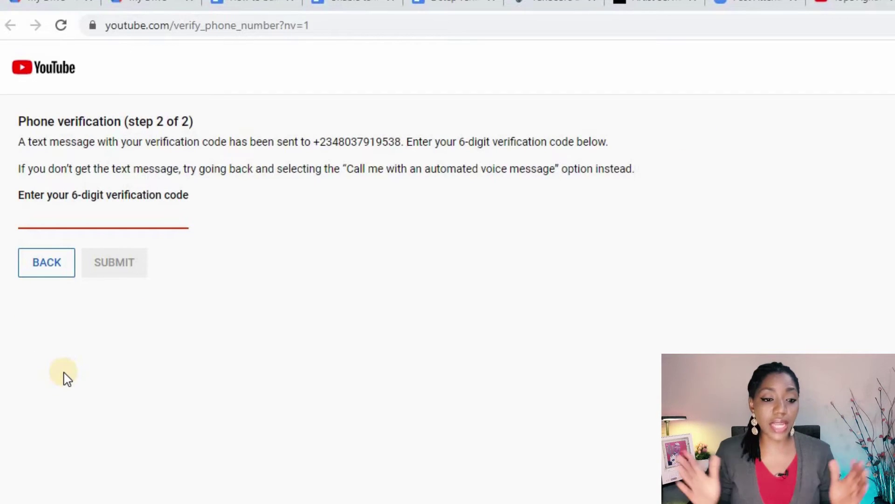
Enter the 6-digit code from the text message and submit it
click(85, 216)
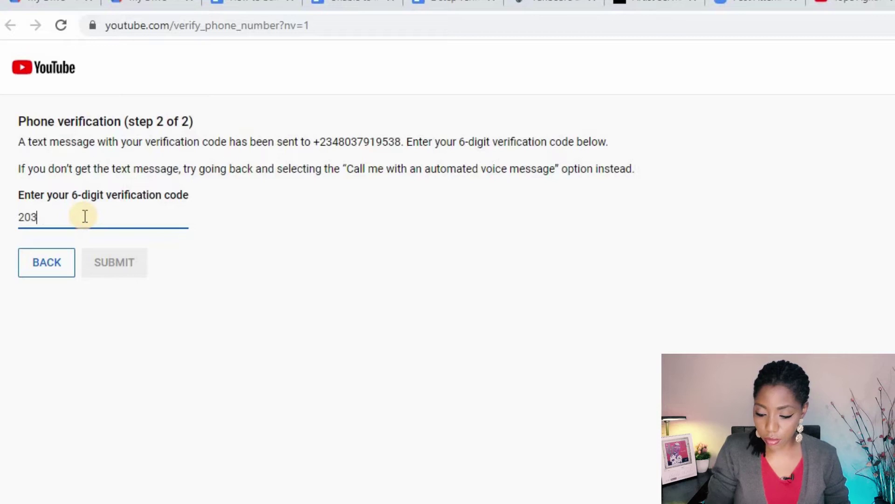
click(124, 267)
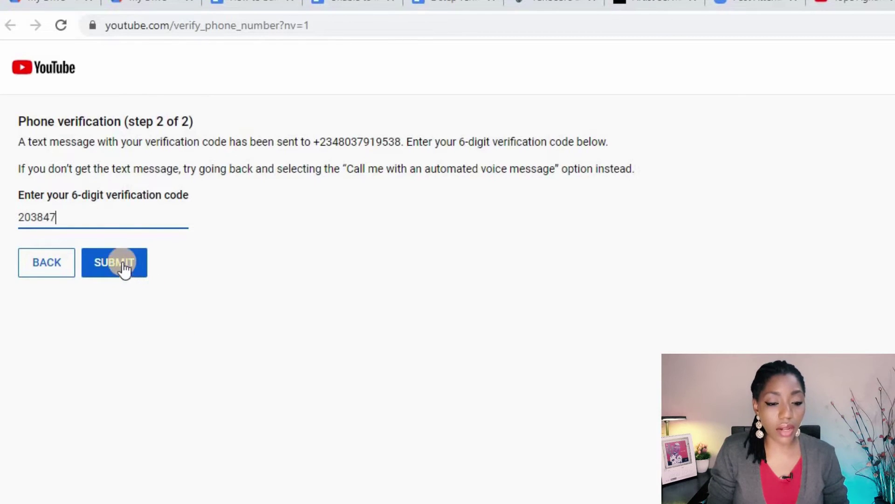
click(122, 269)
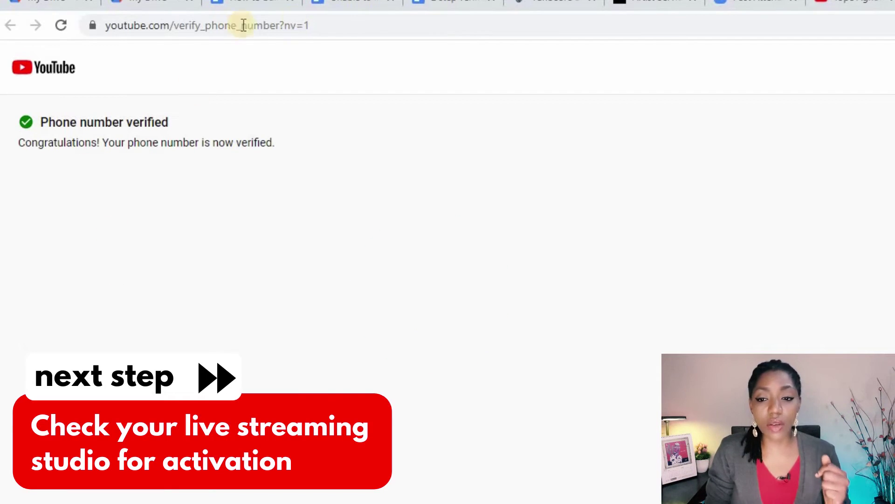
Reload youtube.com/features and expand the phone-verification features section to check live streaming
click(320, 26)
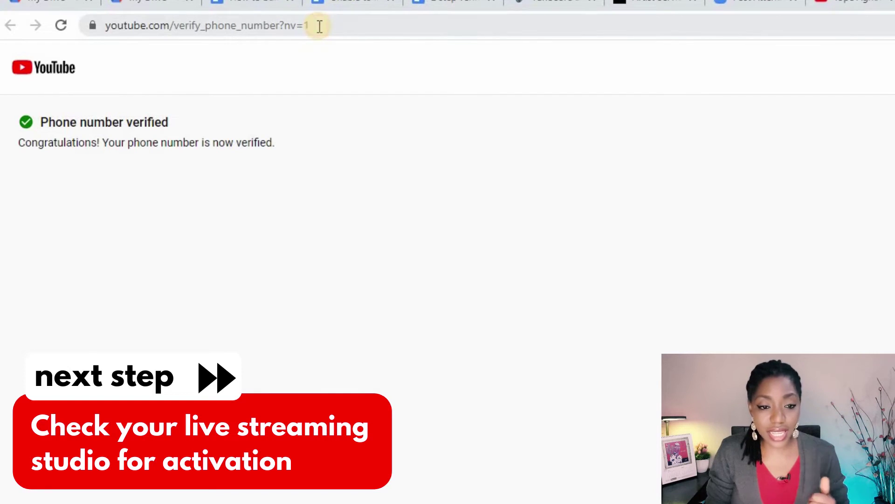
key(BackSpace)
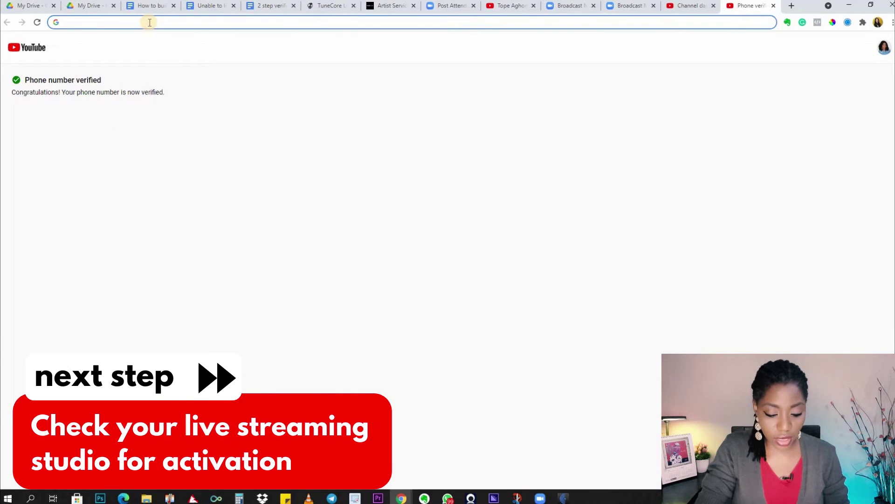
key(ctrl+v)
key(Return)
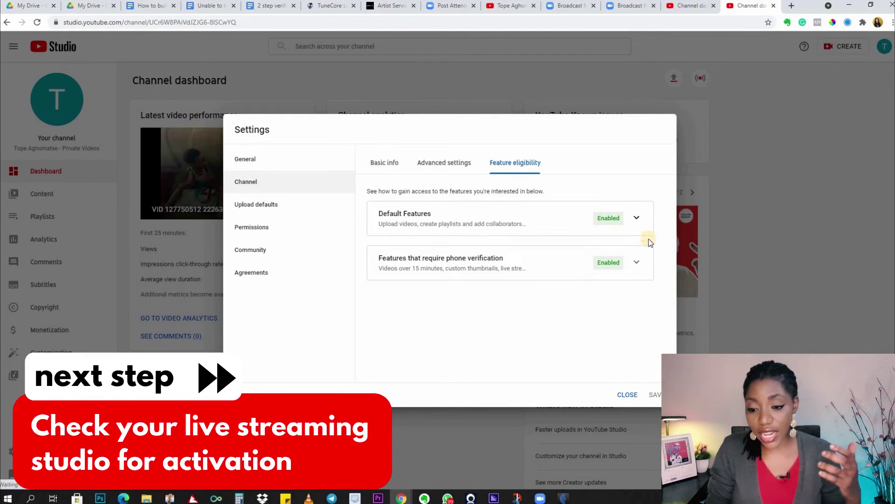
click(638, 263)
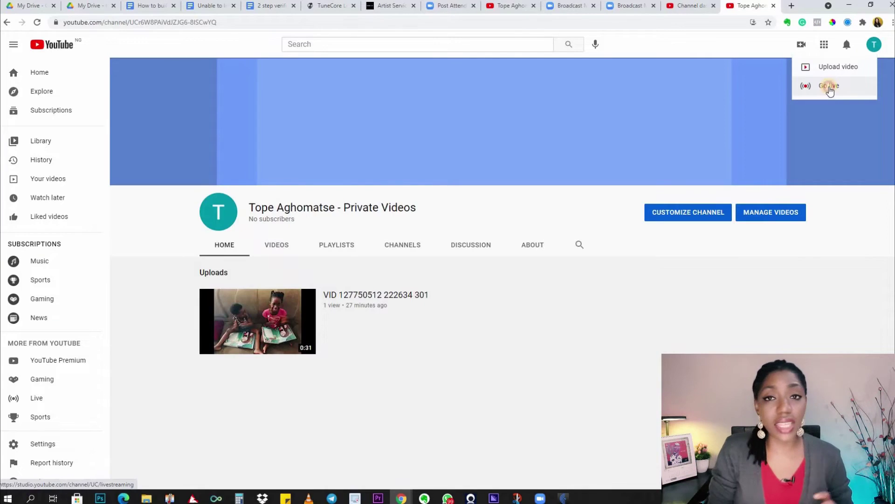
Start a Go live right now stream using the built-in webcam
click(646, 307)
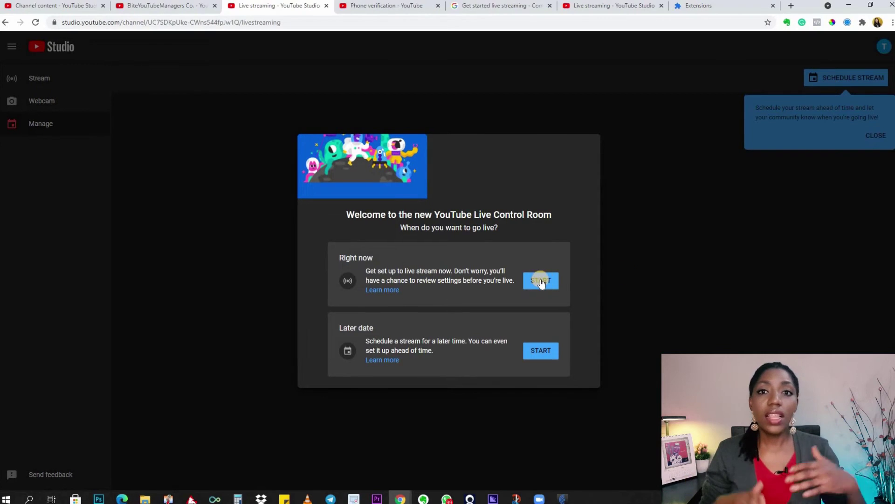
click(541, 280)
click(537, 270)
Title the stream 'title test' with description 'testing desc' and continue to Visibility
click(514, 211)
text(title test)
click(440, 250)
text(testing desc)
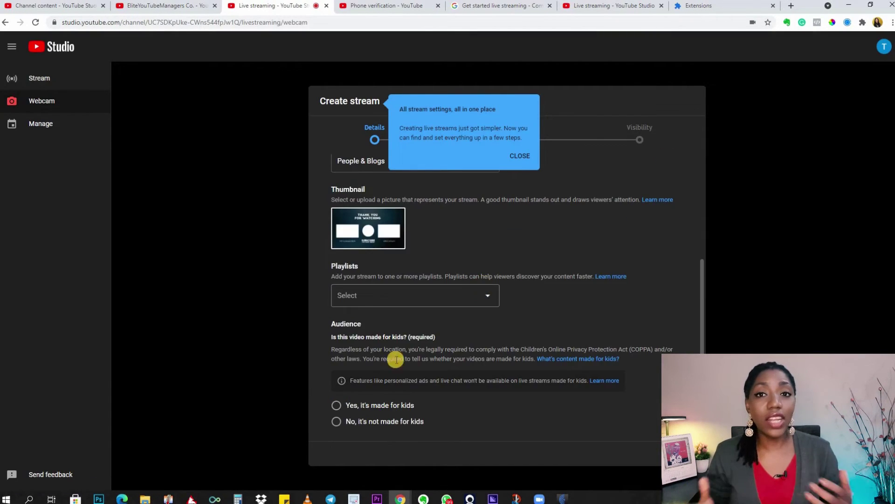
click(334, 422)
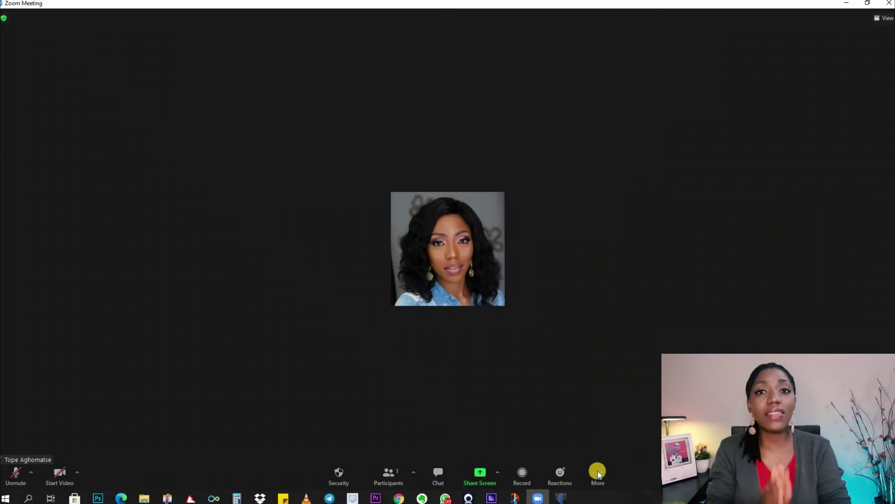
Broadcast the Zoom meeting to YouTube Live with privacy set to Unlisted
click(597, 474)
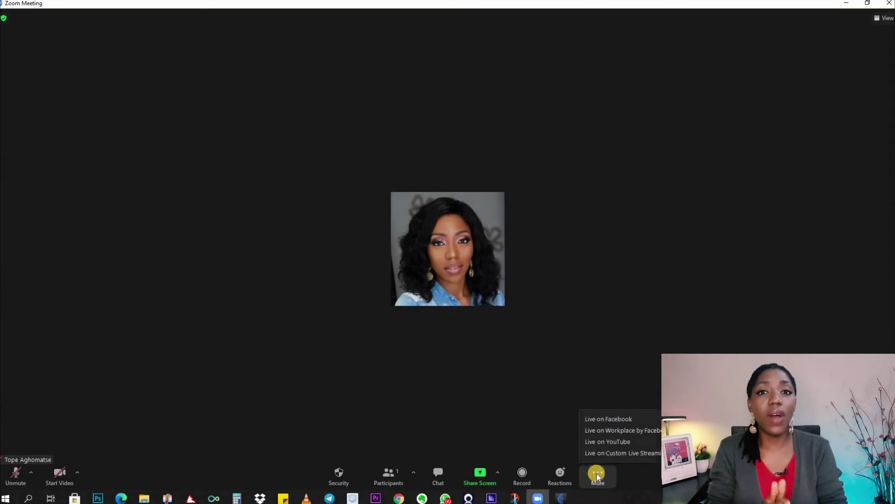
click(596, 441)
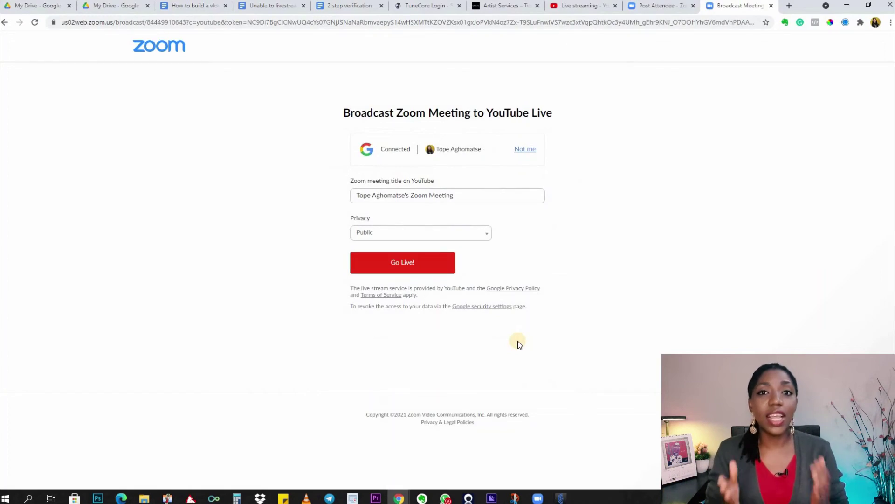
click(486, 234)
click(386, 266)
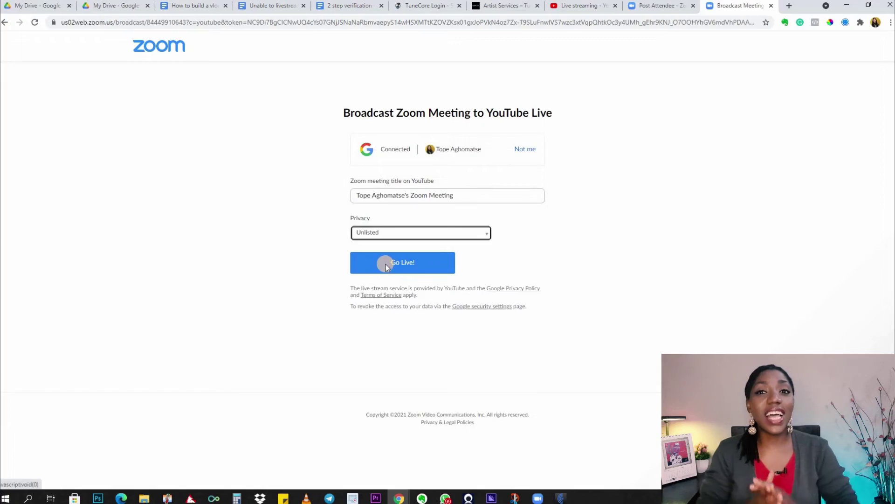